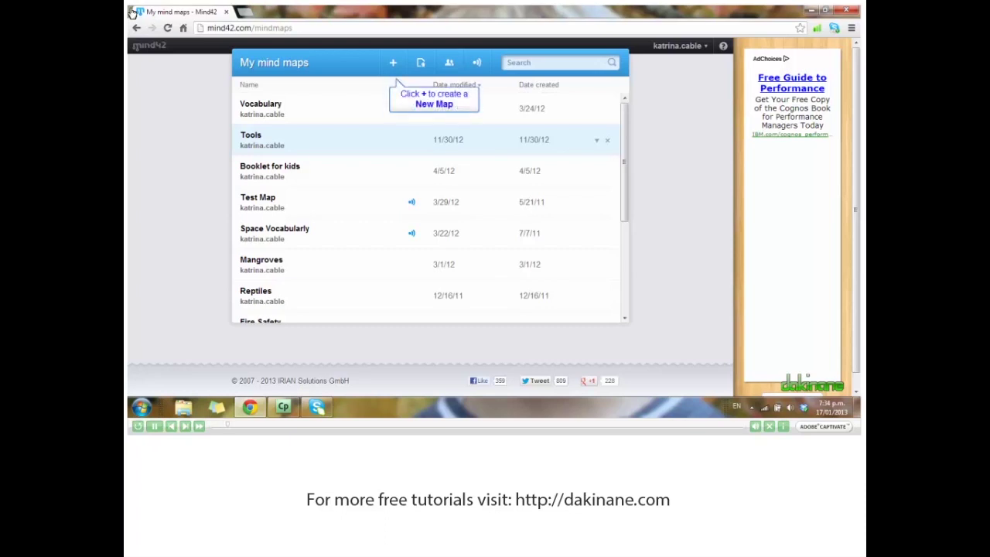
Create a new mind map named Animals
click(393, 63)
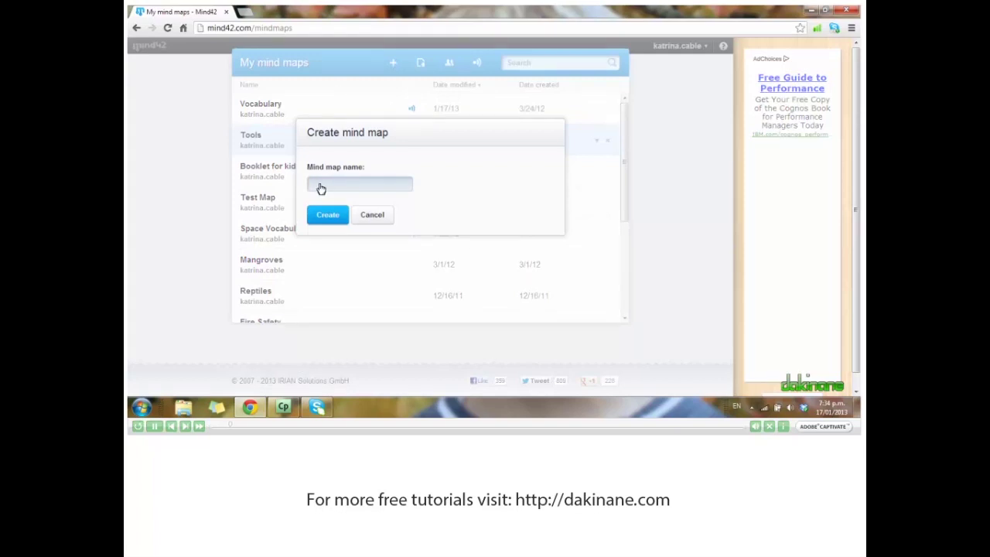
text(Animals)
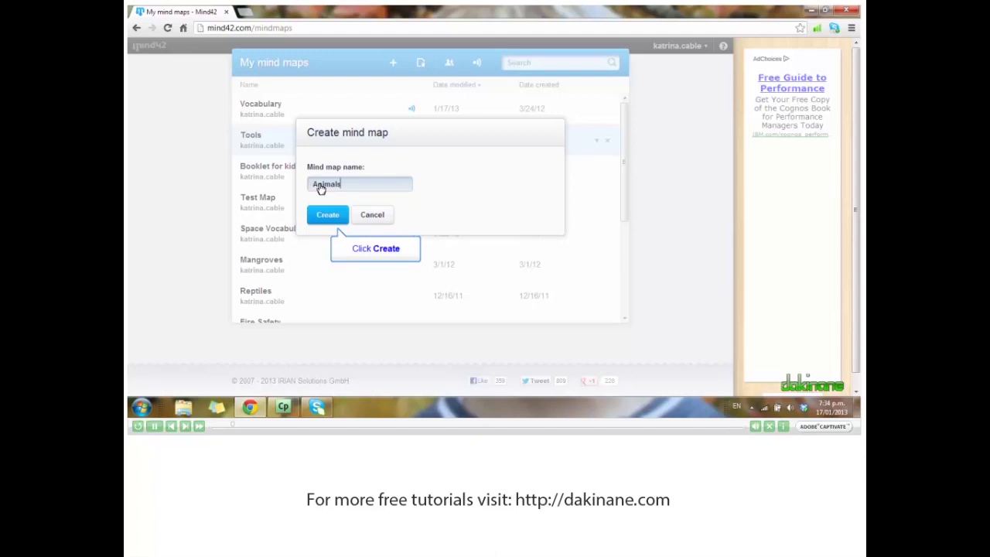
click(329, 214)
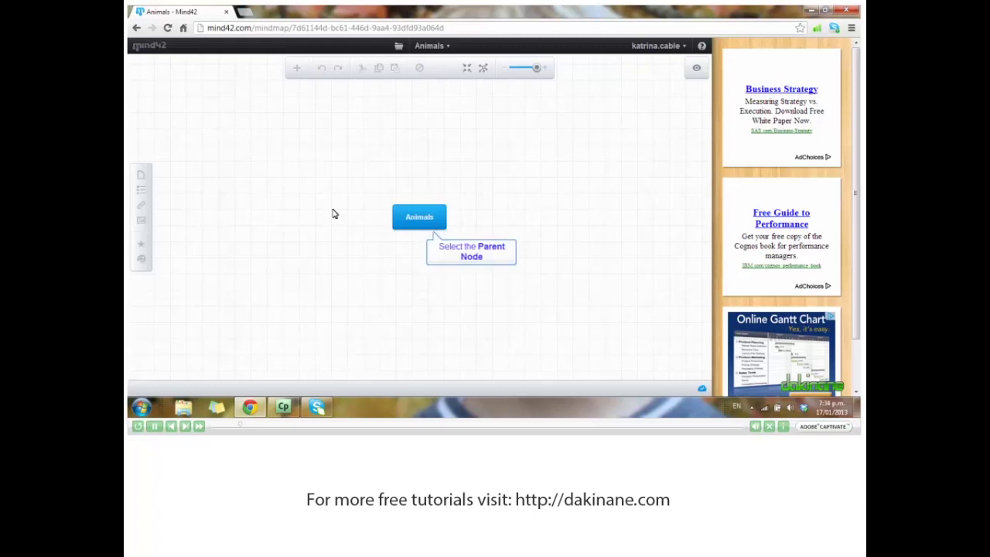
Add a child node named Mammals to the Animals parent node
click(425, 219)
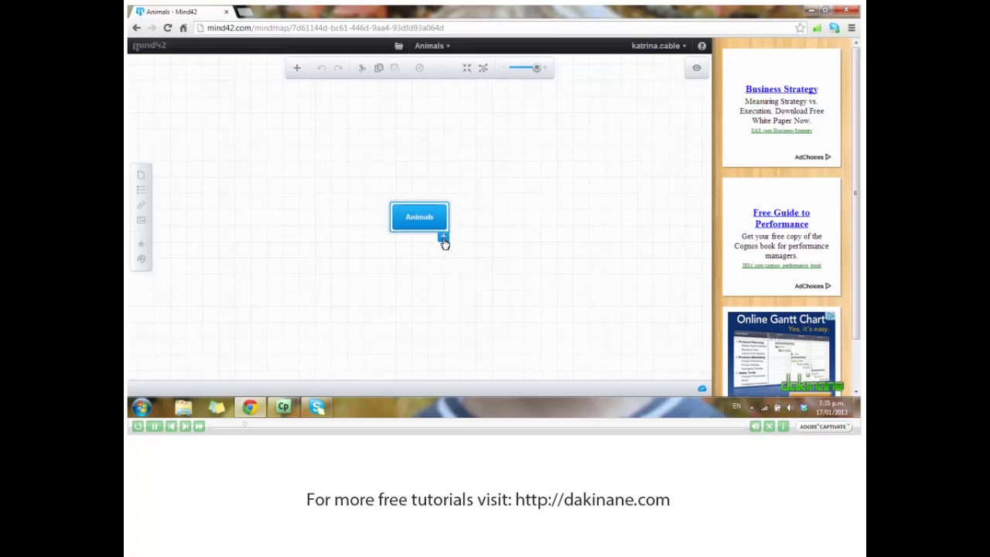
click(443, 236)
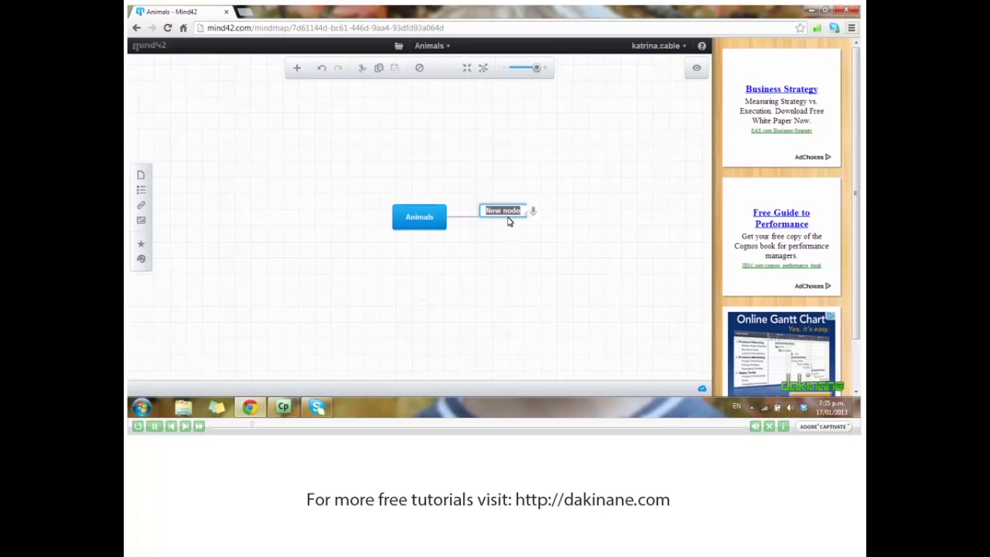
key(BackSpace)
text(Mammals)
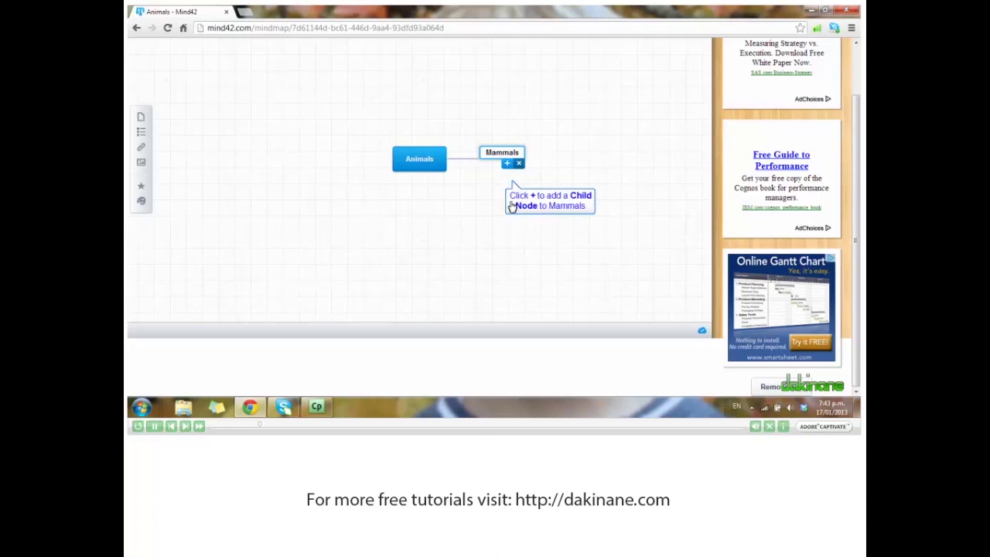
Add a child node named Cats to Mammals and a sibling node of Mammals named Reptiles
click(506, 163)
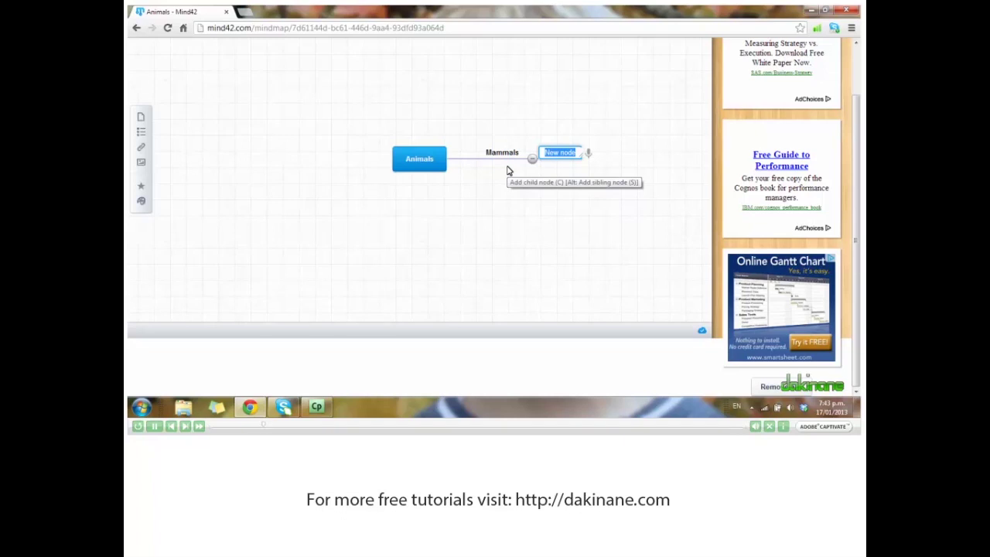
text(Cats)
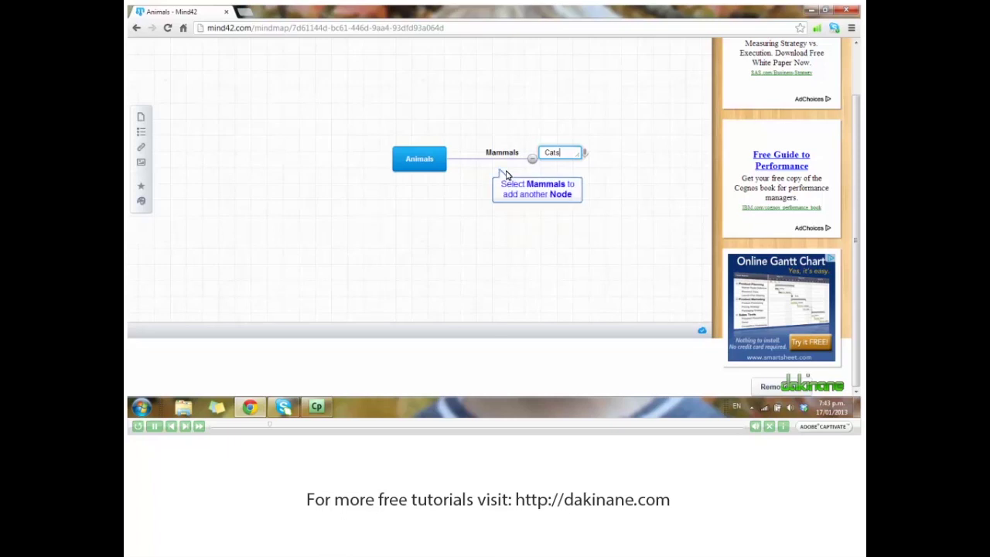
click(504, 154)
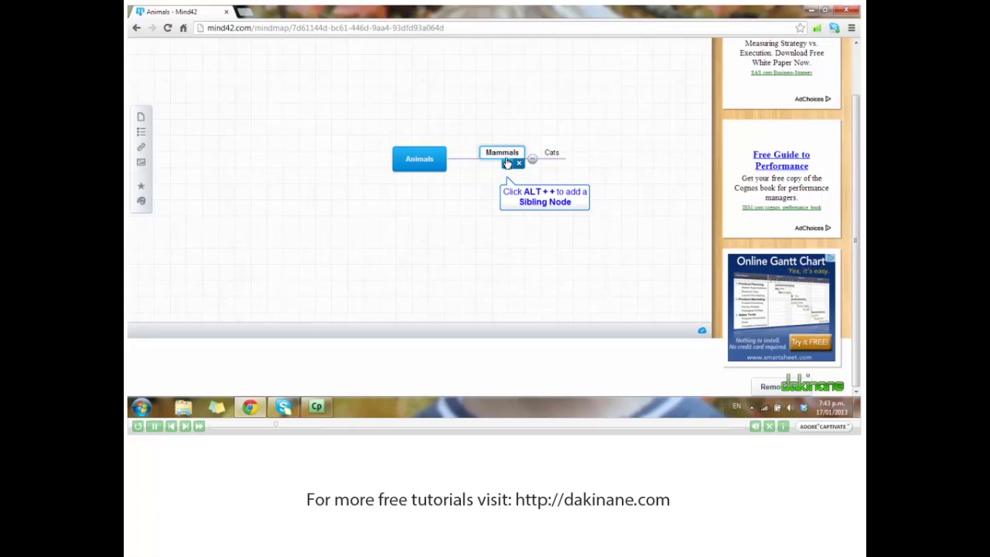
alt+click(506, 164)
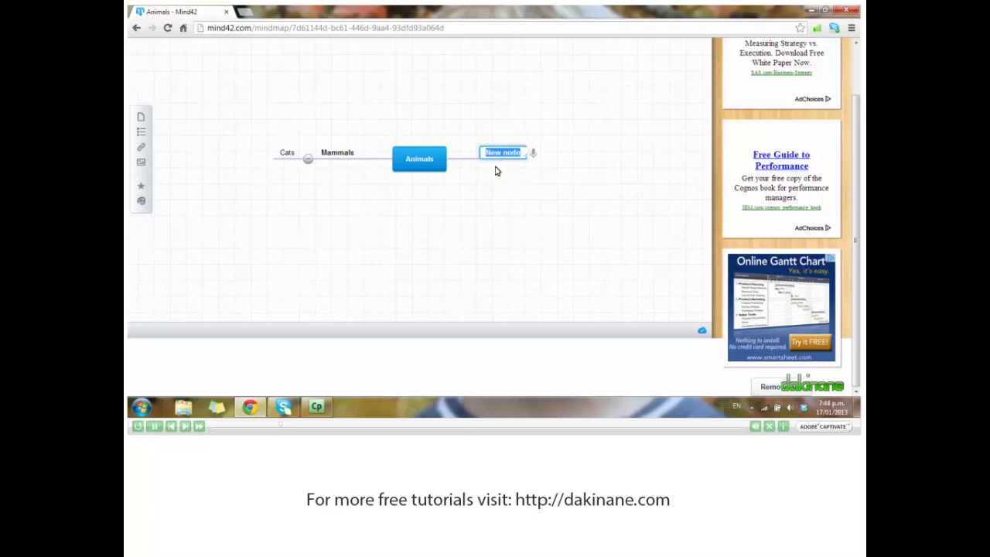
text(Reptiles)
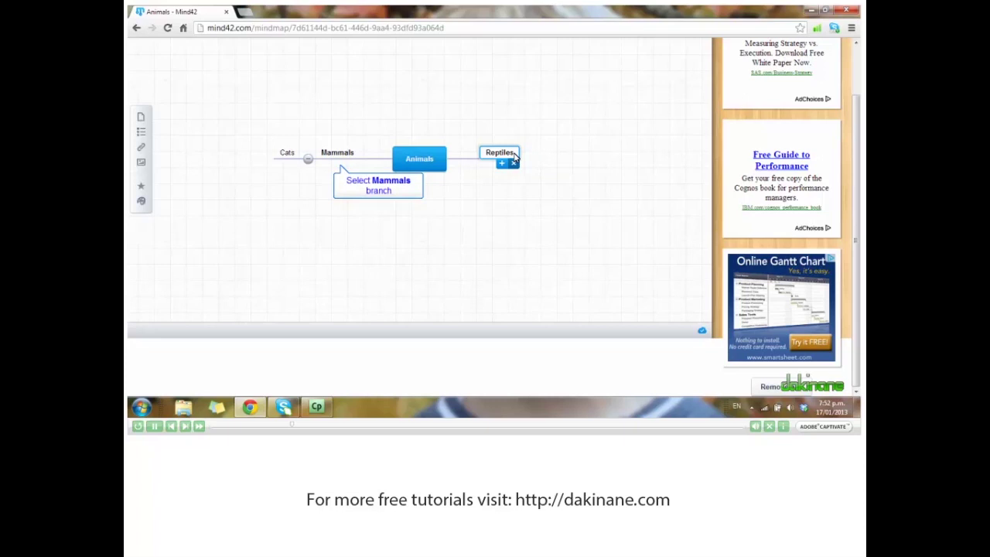
Change the style colour of the Mammals branch to orange
click(336, 154)
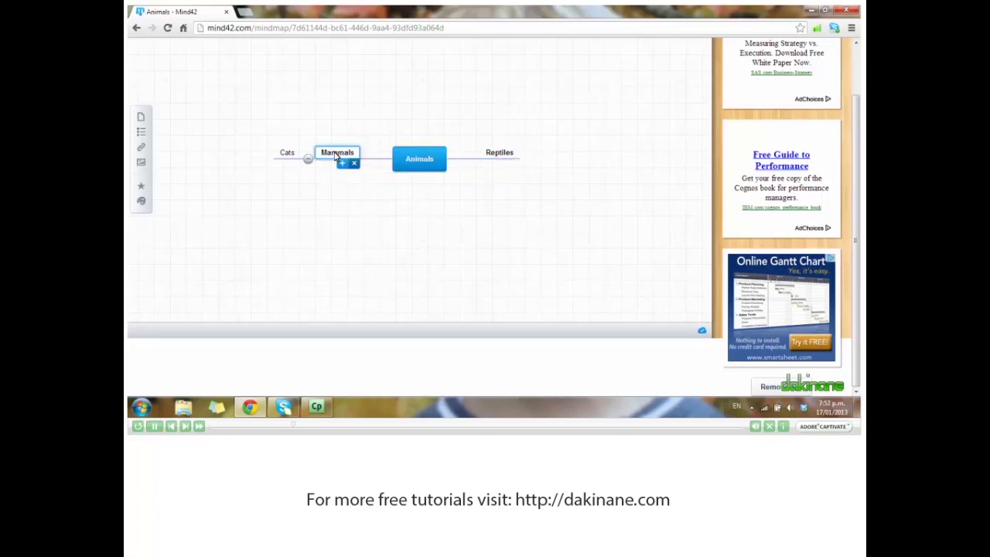
click(141, 202)
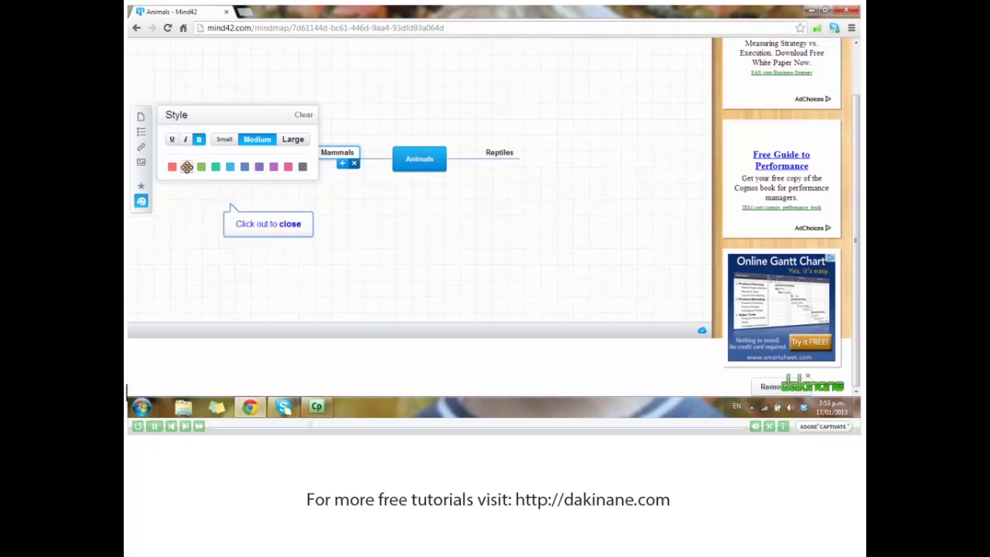
click(212, 204)
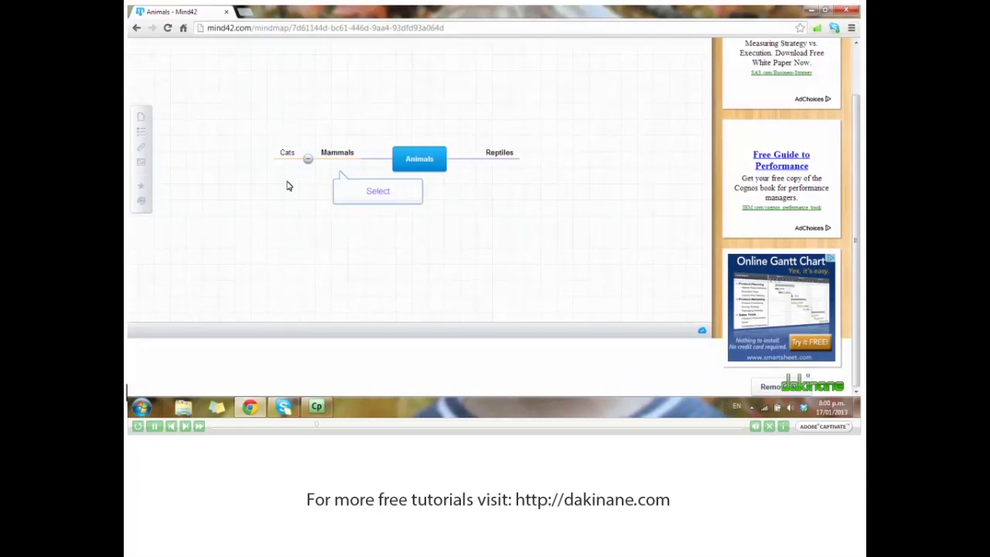
Add a red flag icon to the Mammals node
click(346, 157)
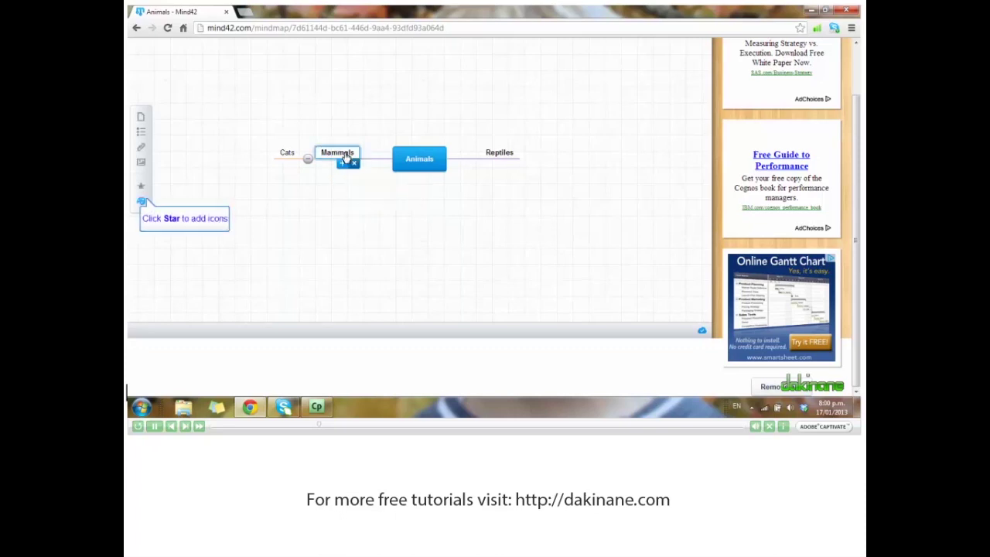
click(142, 187)
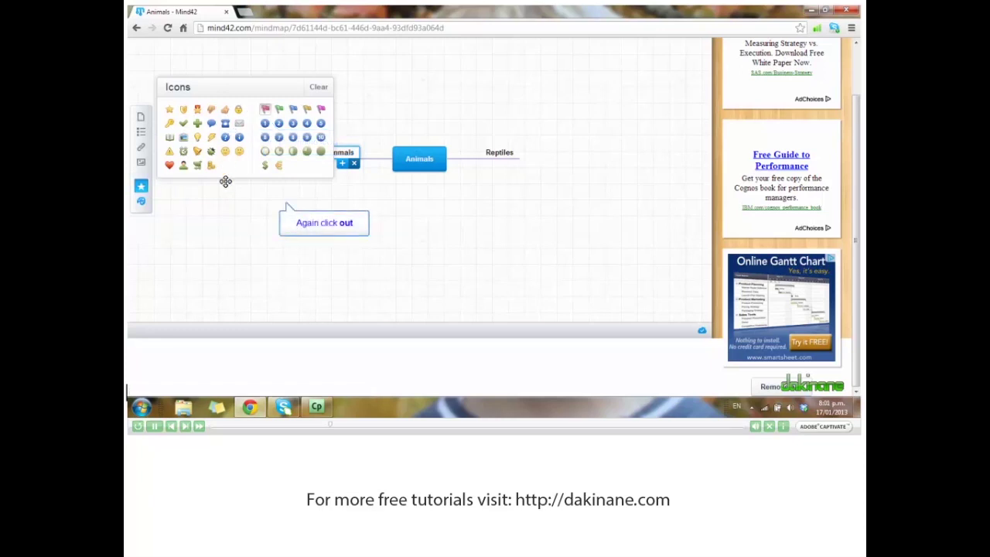
click(226, 205)
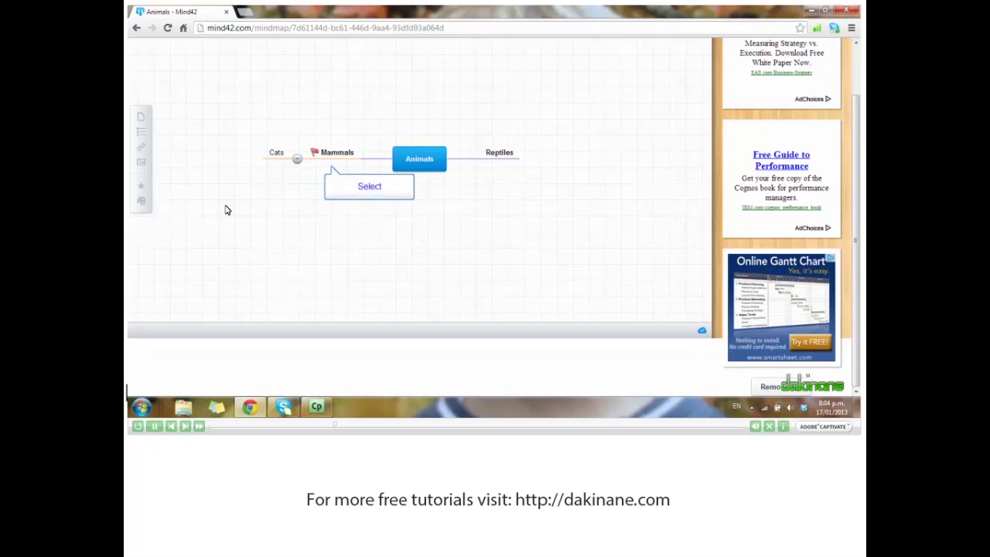
Attach the a151-mammals_poster.jpg image to the Mammals node using the URL copied from its open browser page
click(343, 154)
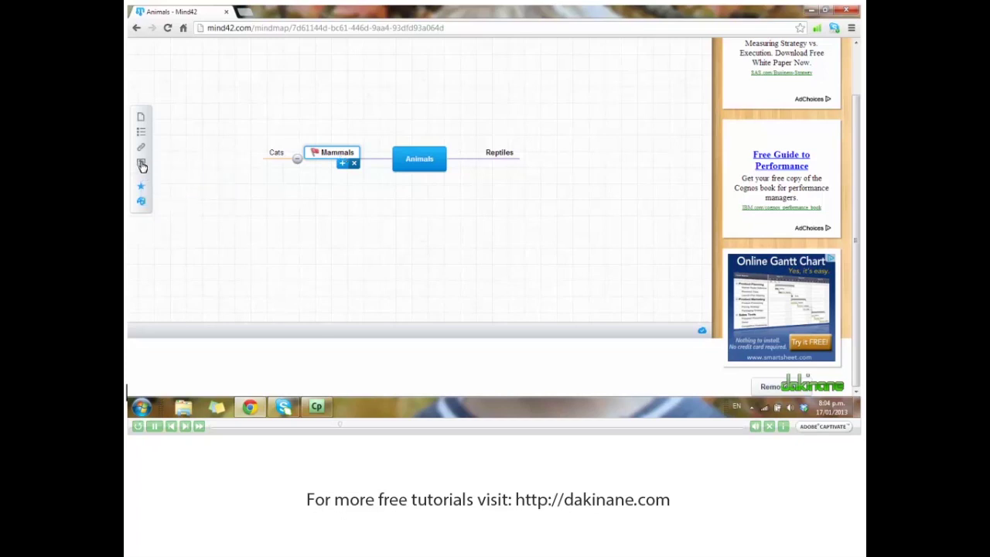
click(141, 163)
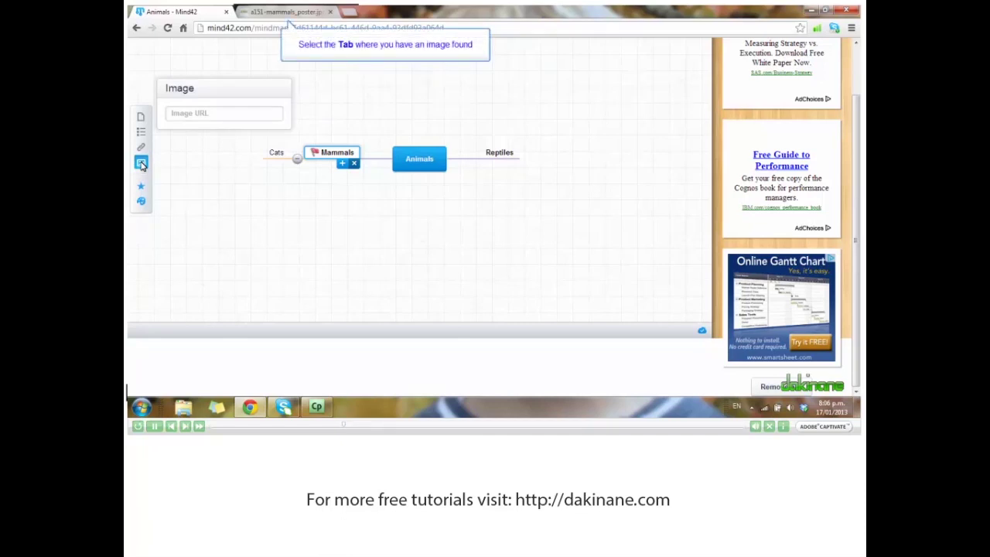
click(291, 13)
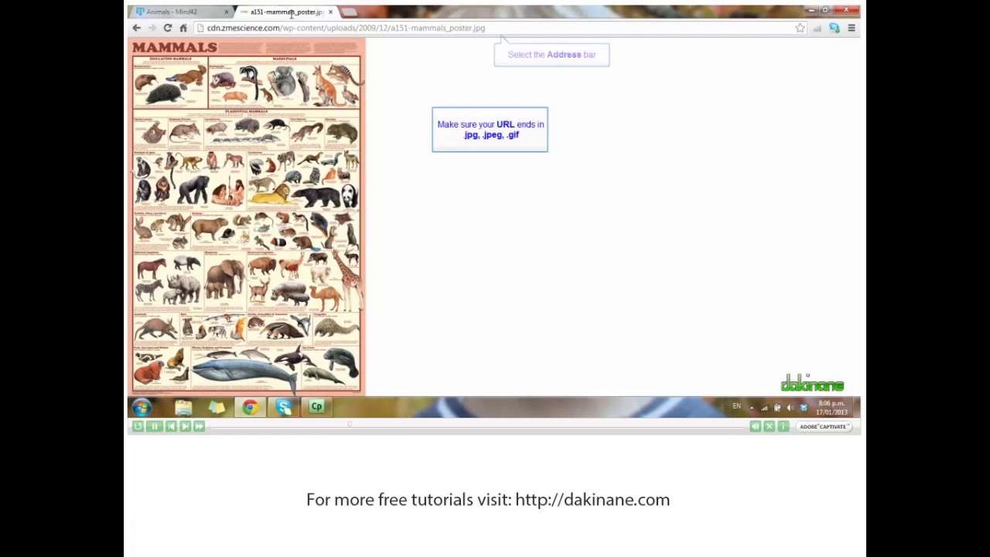
click(496, 27)
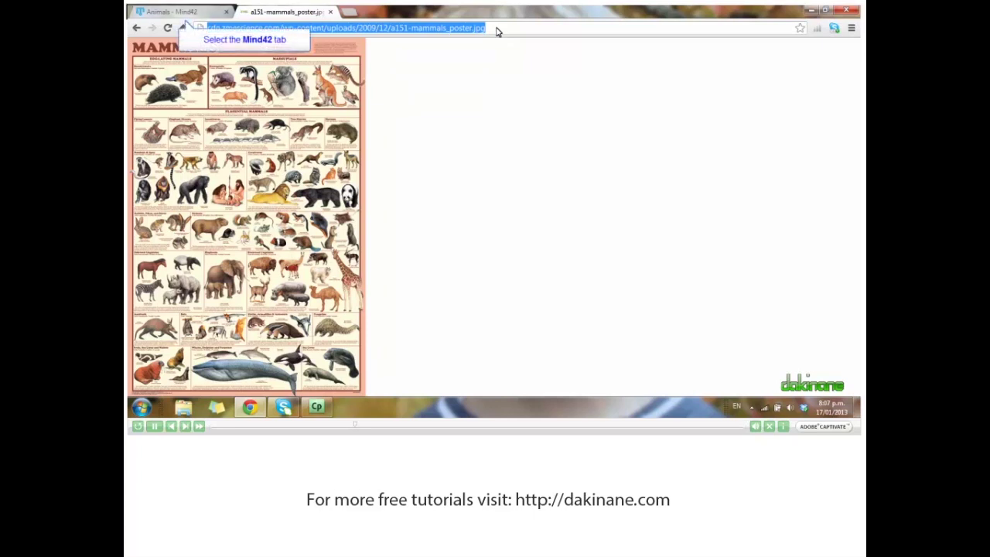
click(194, 15)
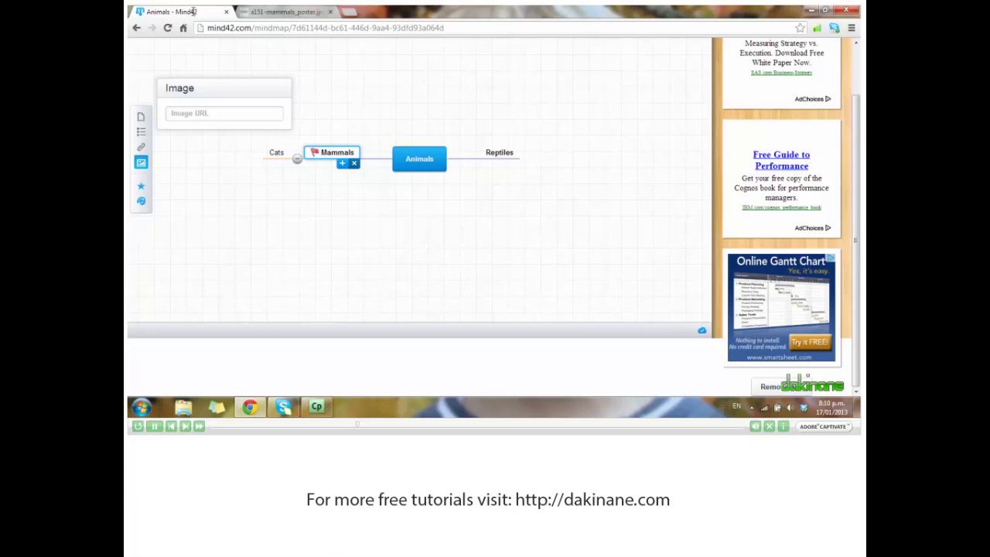
click(204, 118)
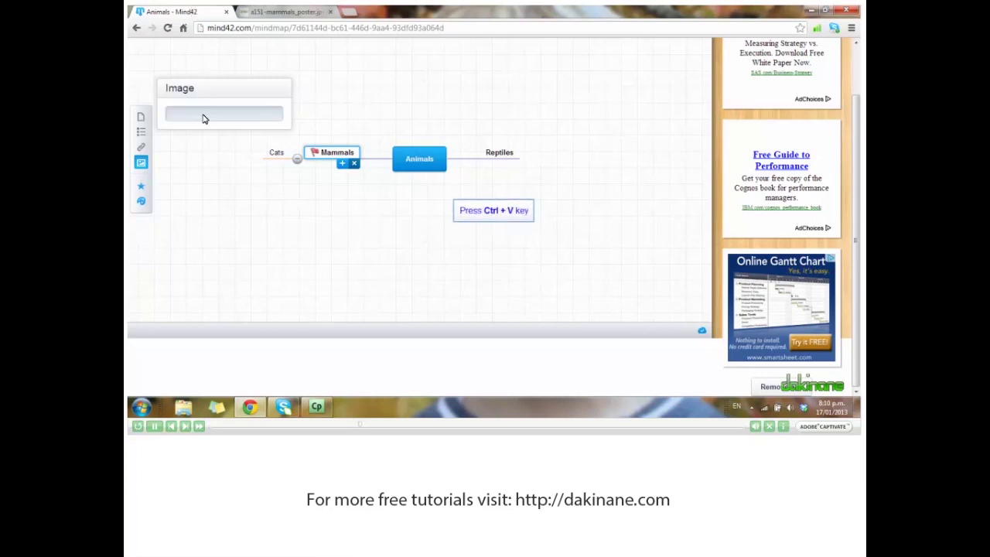
key(ctrl+v)
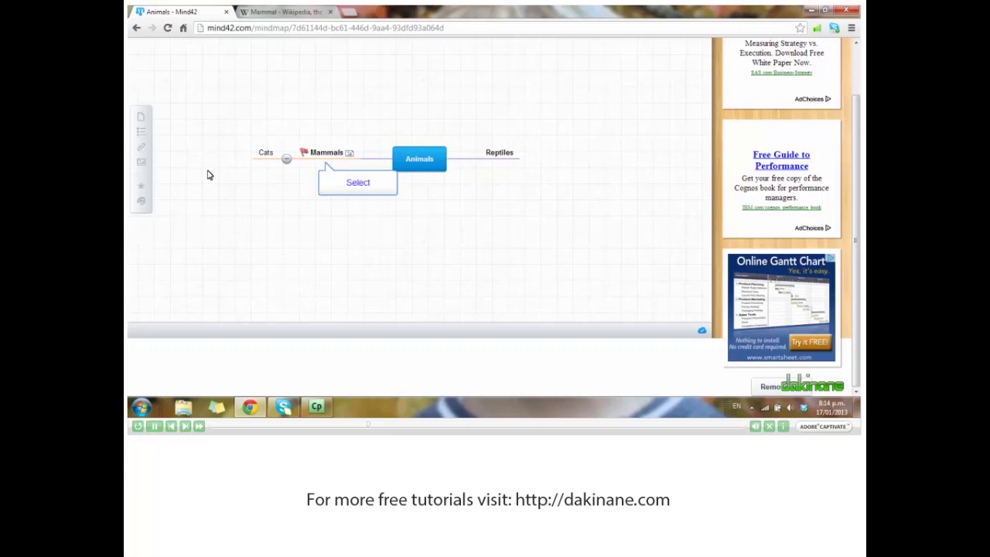
Add a web link on the Mammals node to the open National Geographic page, animals.nationalgeographic.com/animals/mammals/
click(322, 158)
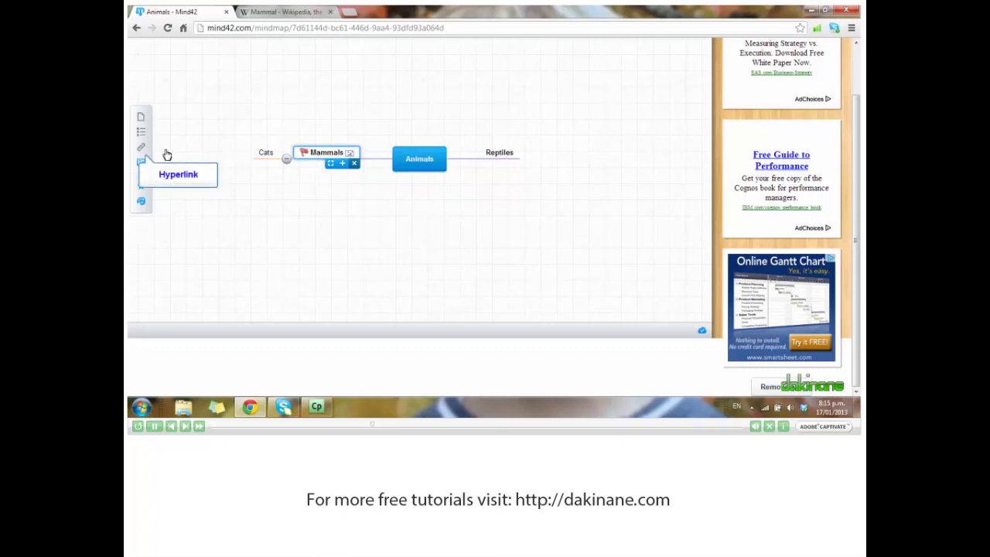
click(142, 147)
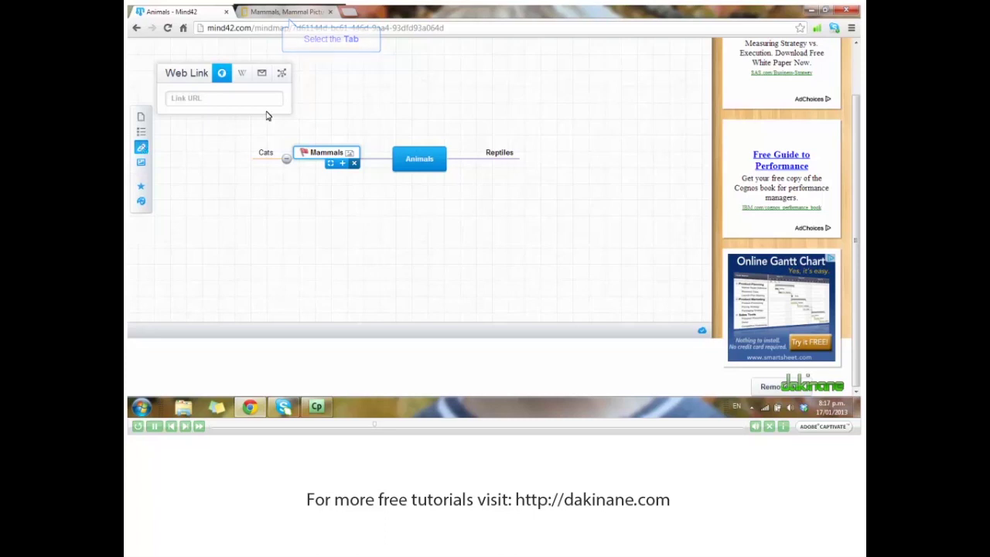
click(311, 11)
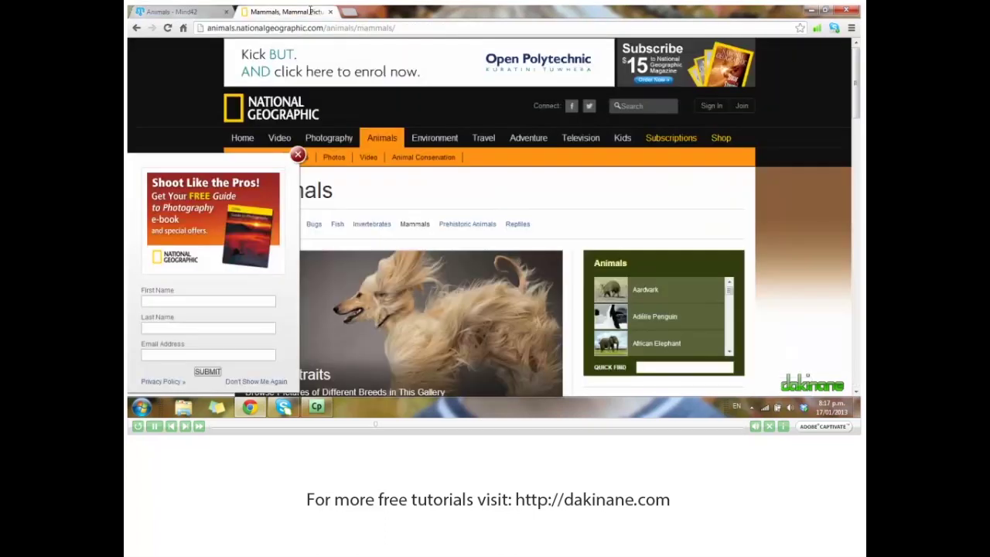
click(412, 28)
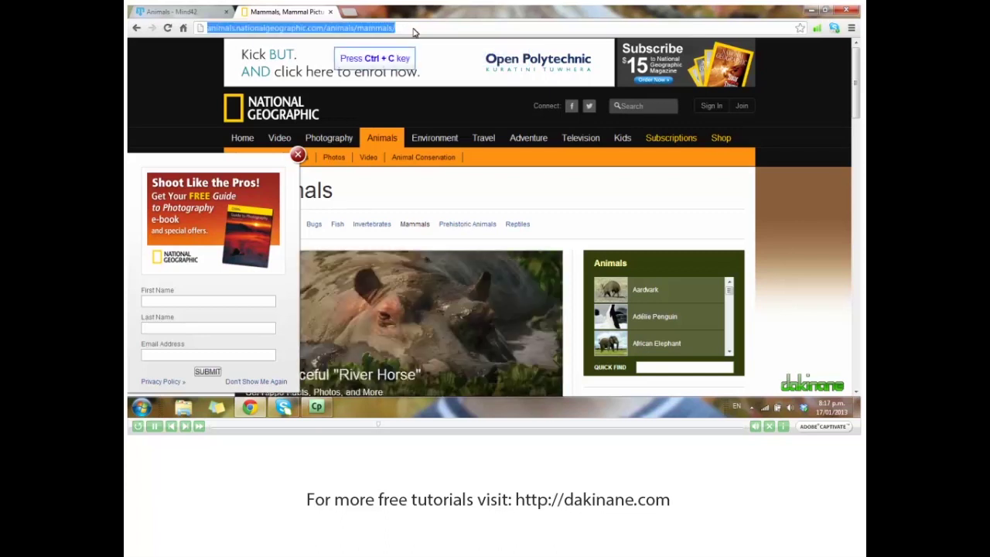
key(ctrl+c)
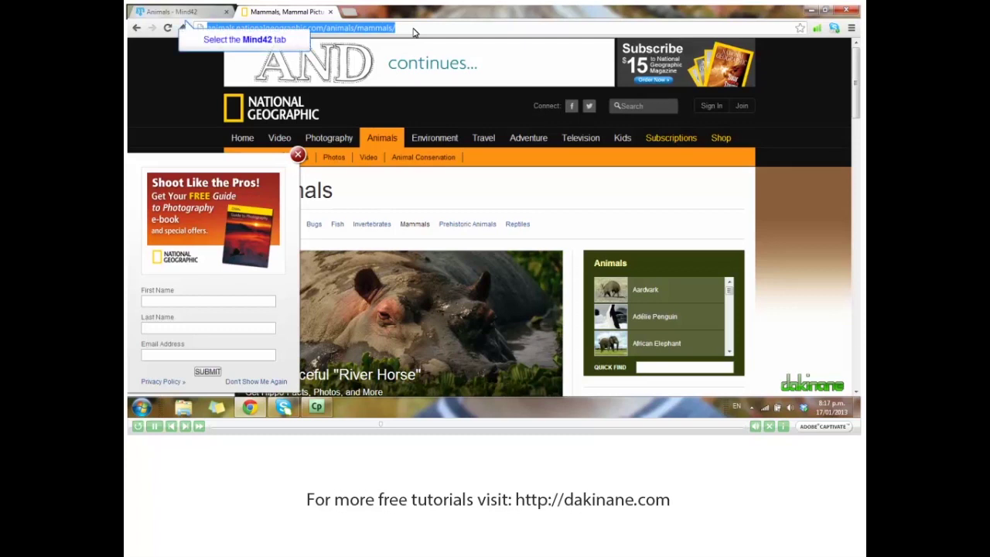
click(166, 17)
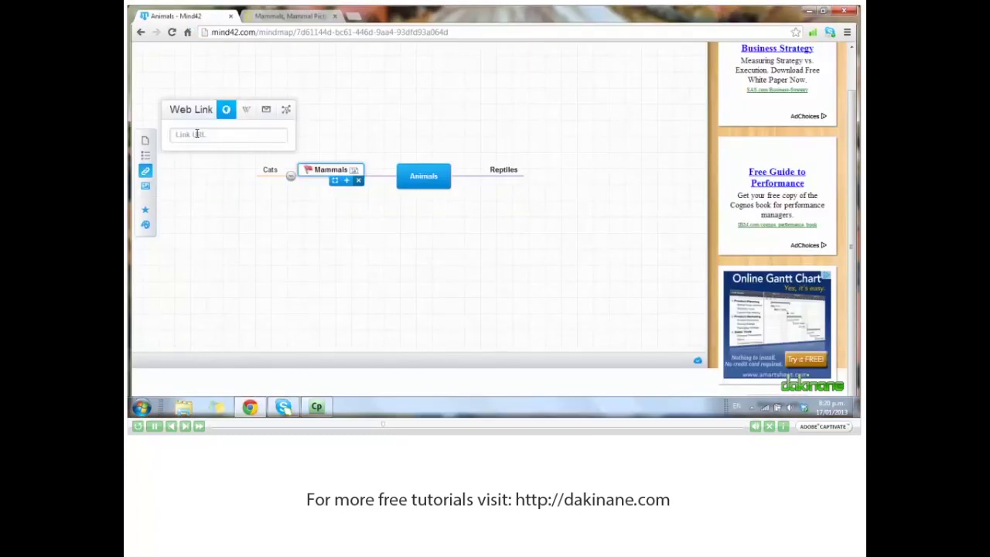
click(198, 135)
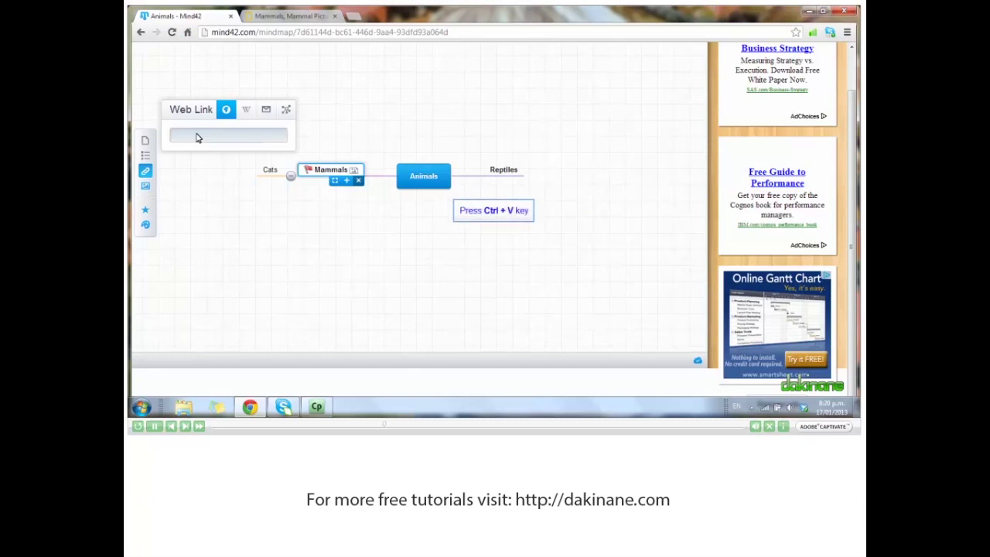
key(ctrl+v)
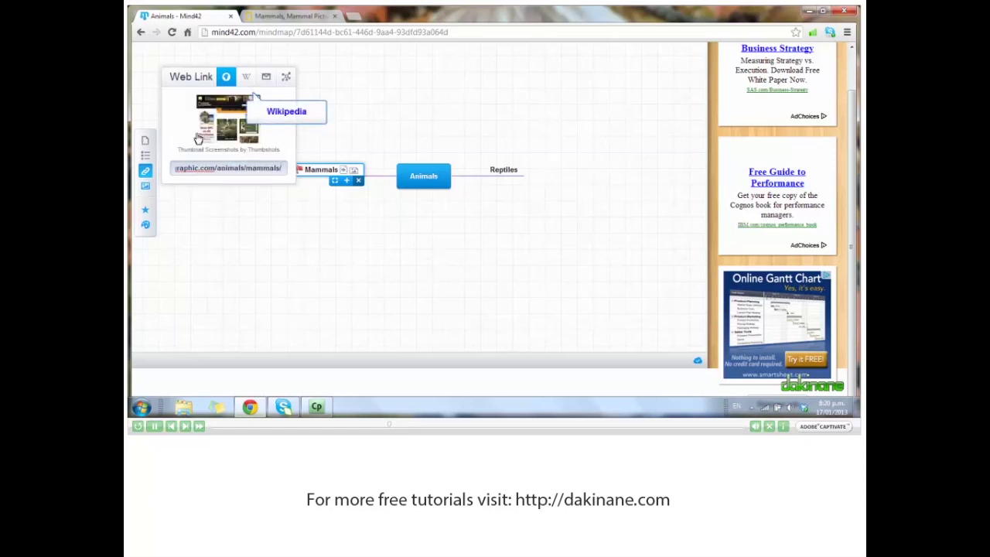
Add a Wikipedia link on the Mammals node to the Mammals article, found by searching for "mammals"
click(246, 75)
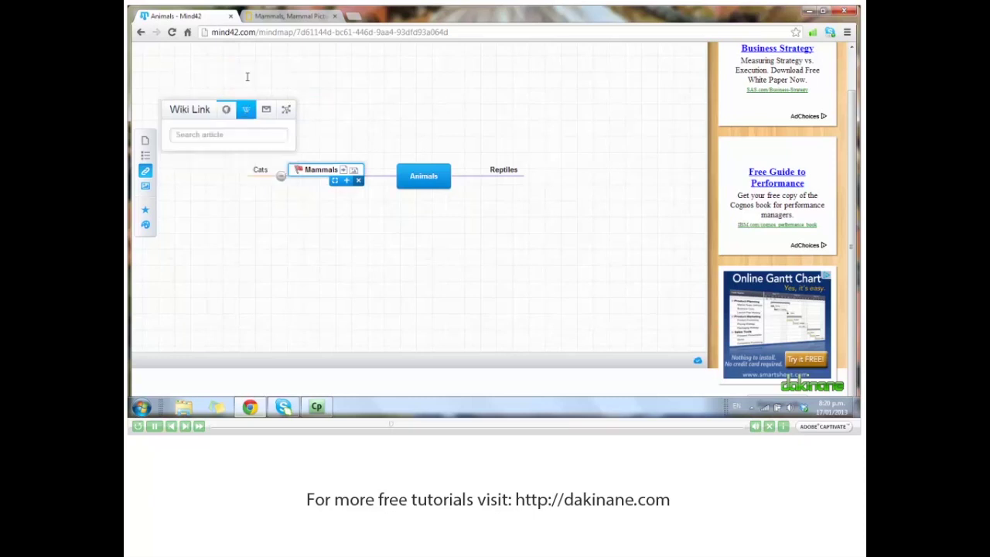
click(238, 140)
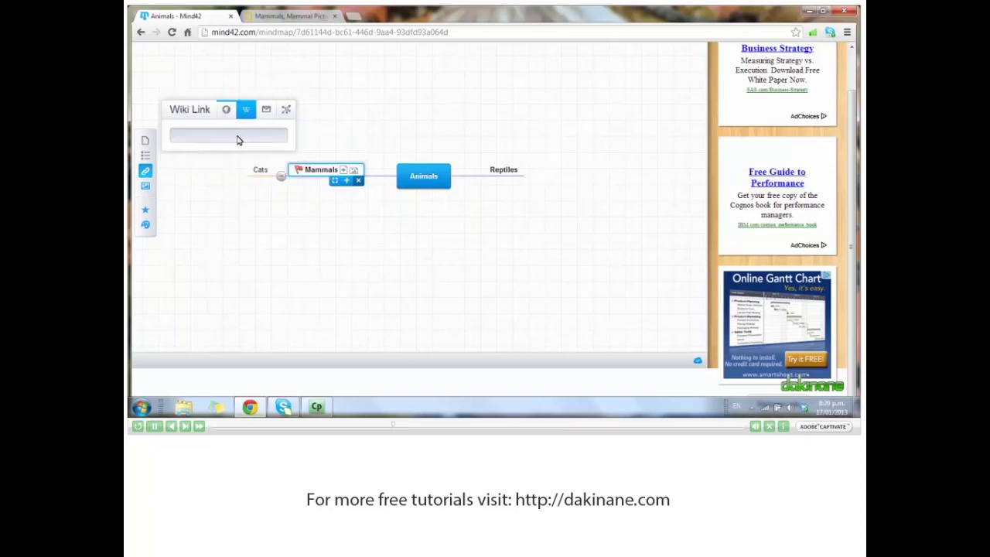
text(mammals)
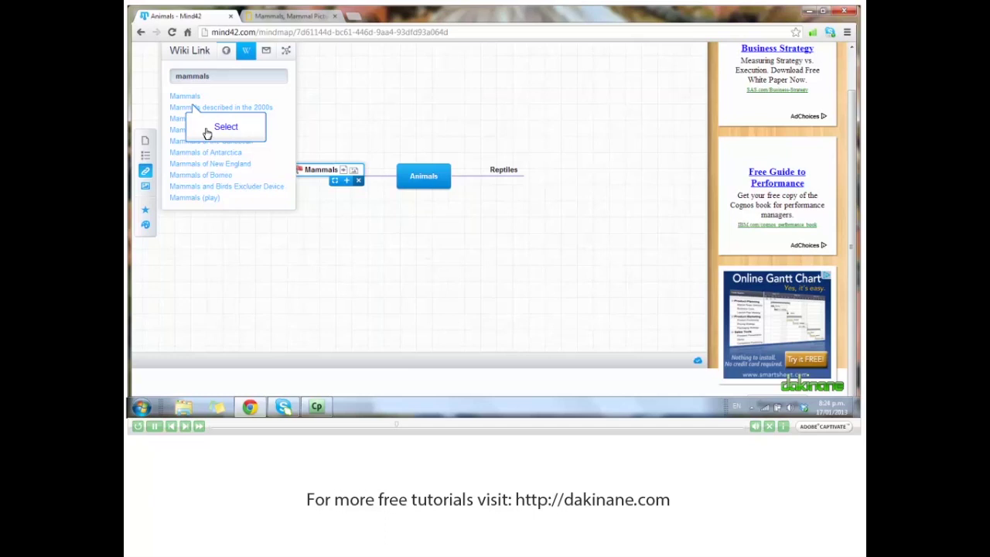
click(188, 97)
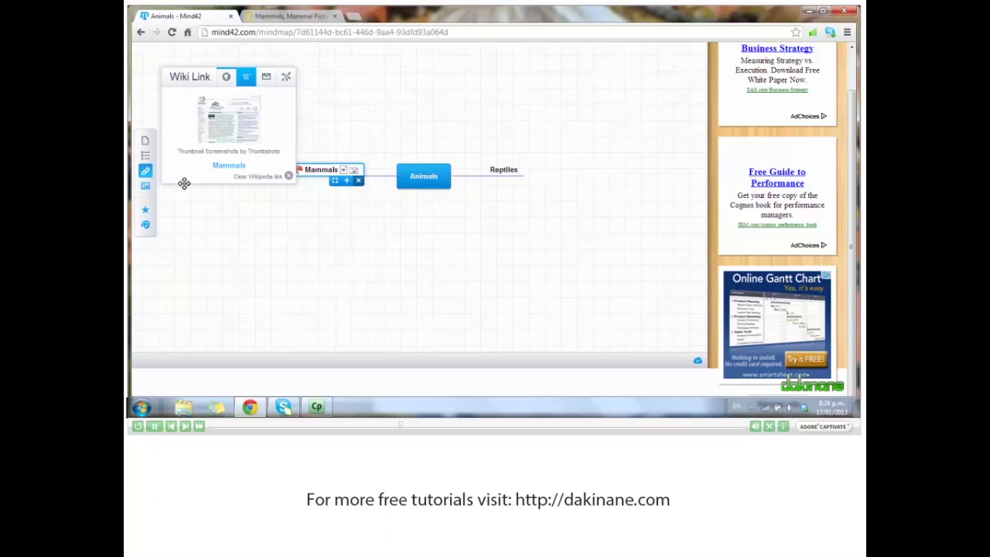
click(186, 227)
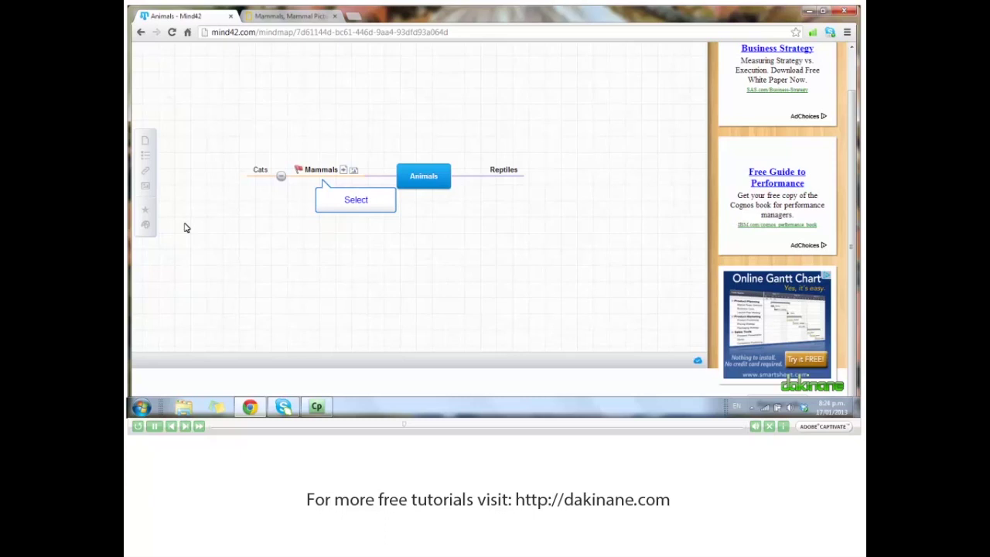
Add a to-do to the Mammals node with the description "Locate 5 examples of mammals"
click(324, 176)
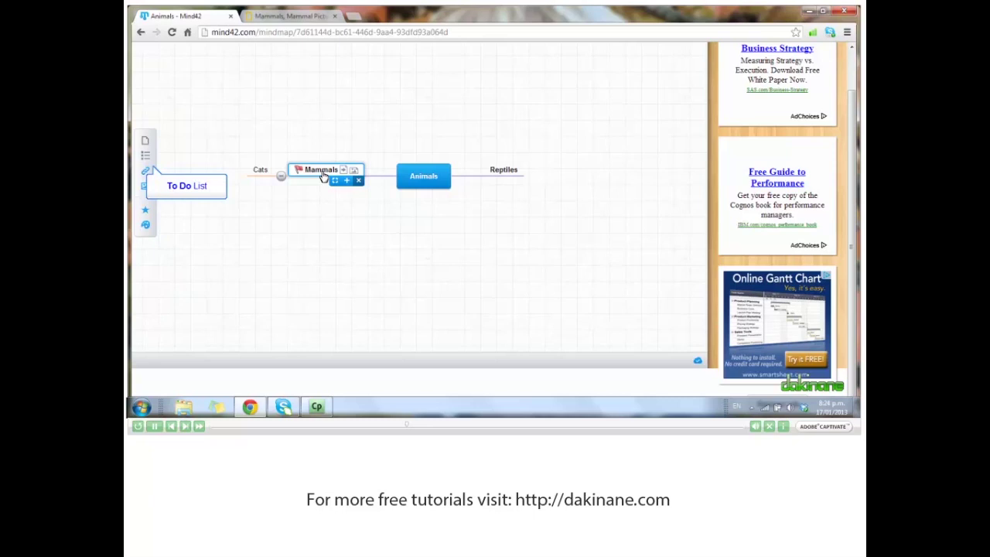
click(146, 157)
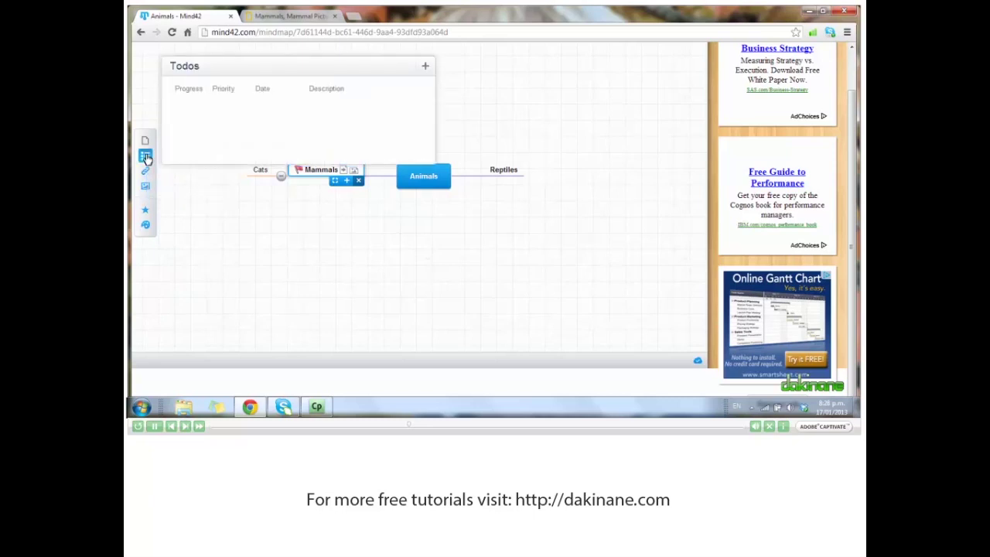
click(427, 69)
text(Locate)
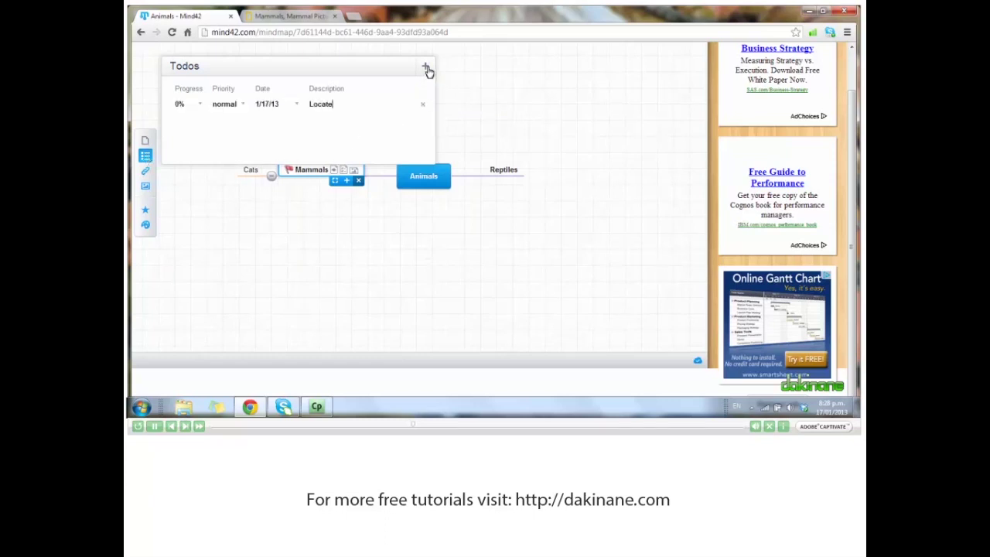
text( 5 examples of mamma)
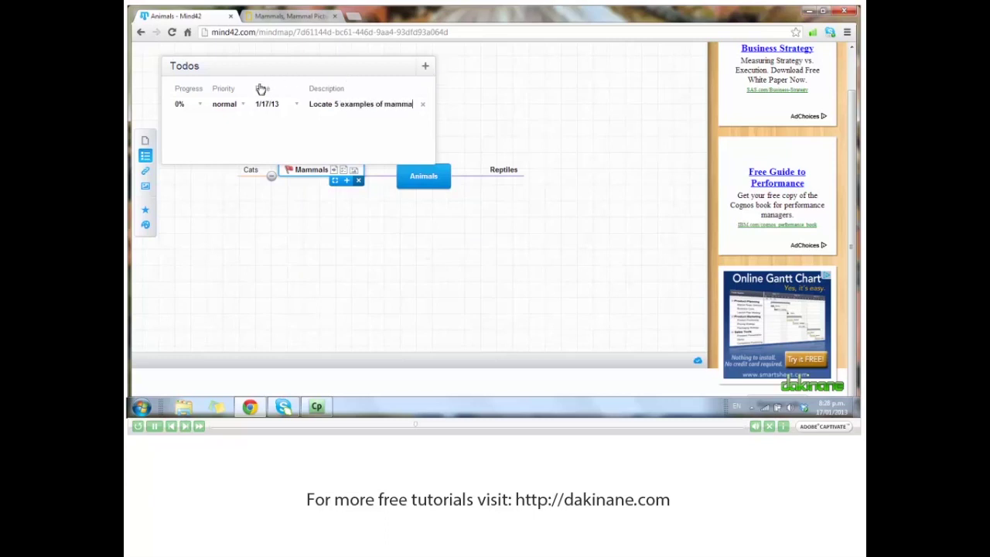
text(ls)
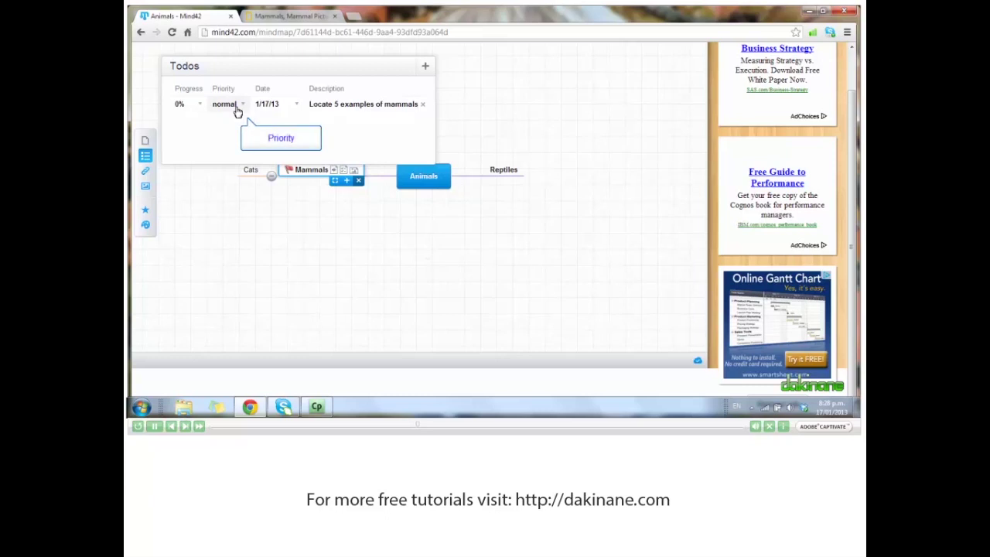
Set the Mammals to-do's priority to high and its due date to 31 January 2013
click(243, 107)
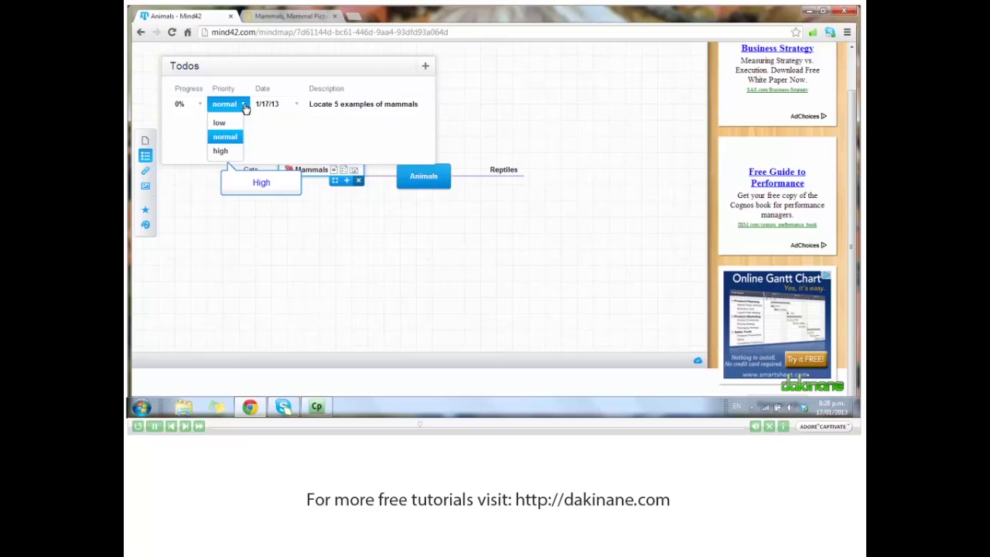
click(222, 151)
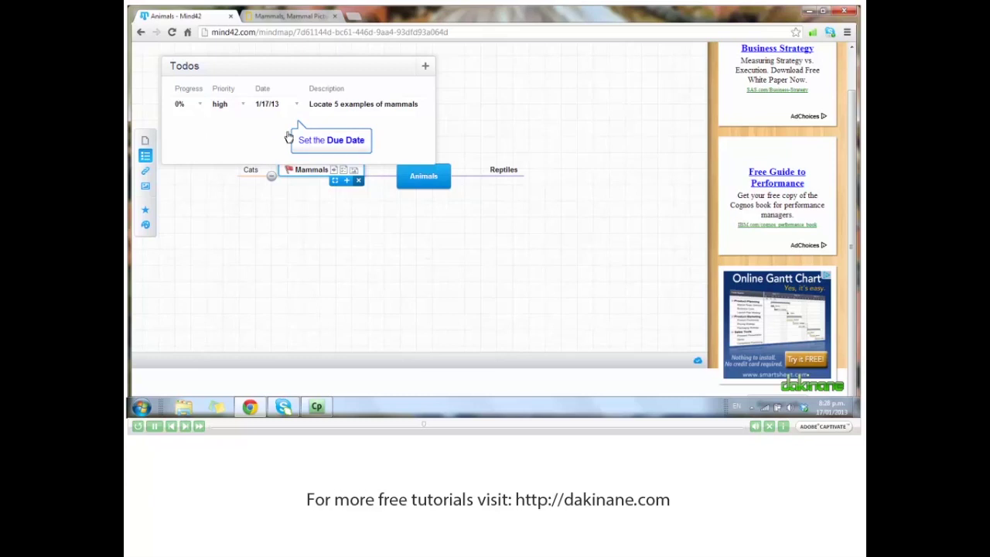
click(297, 106)
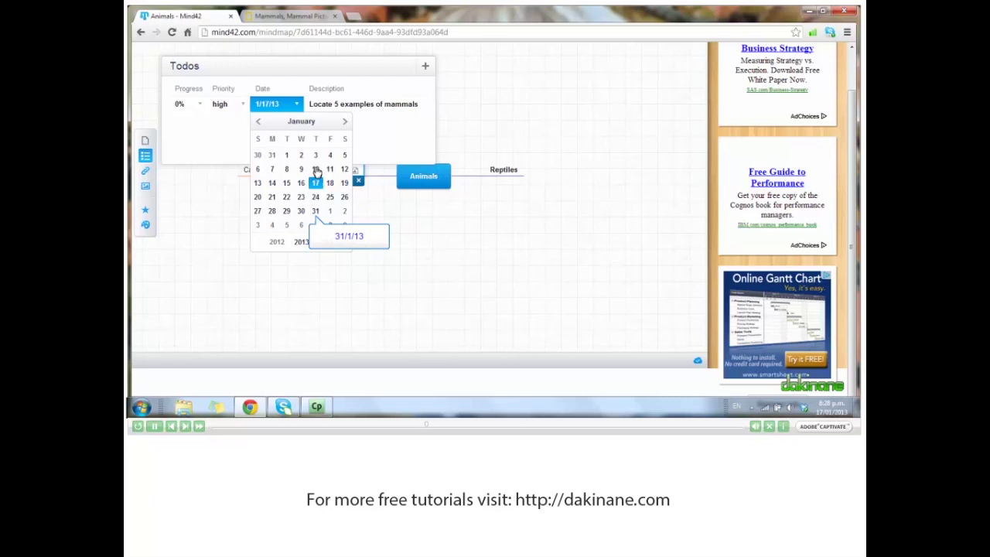
click(316, 214)
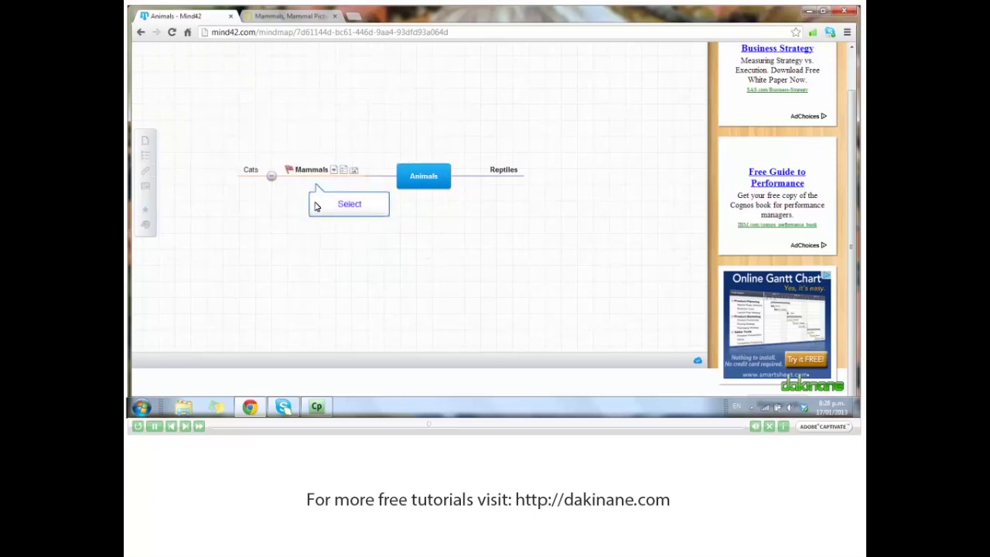
Open the notes of the Mammals node
click(315, 175)
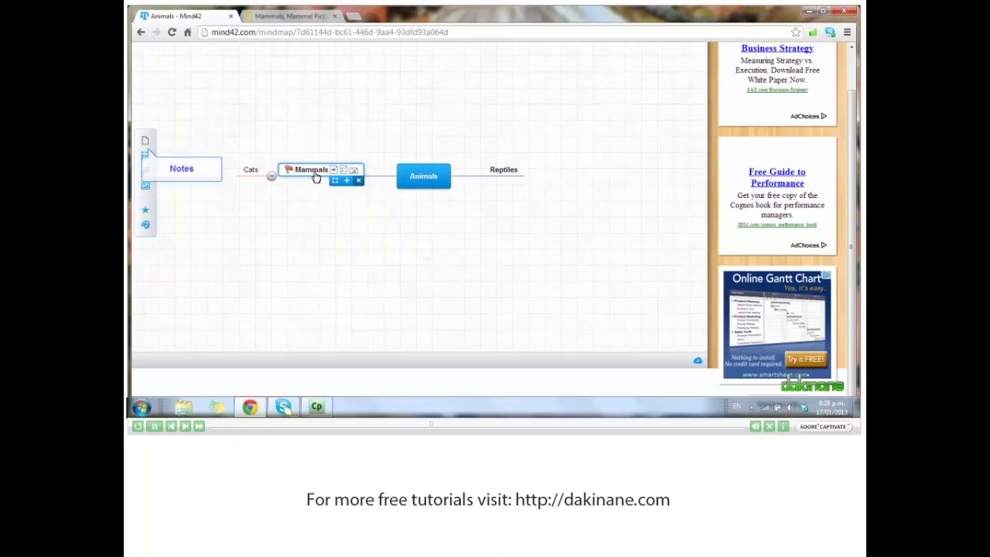
click(146, 142)
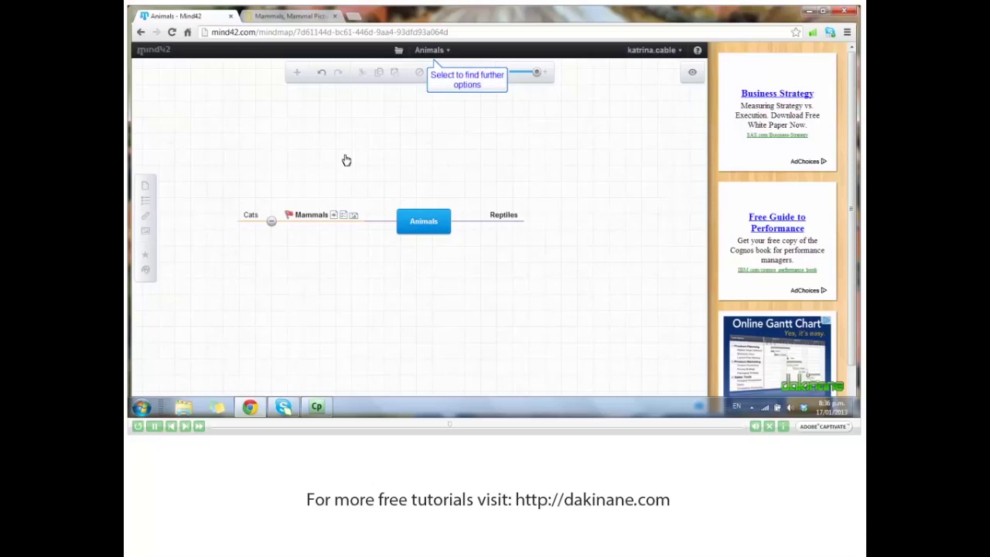
Open the Animals map's publishing settings and enable publishing of the mind map
click(436, 54)
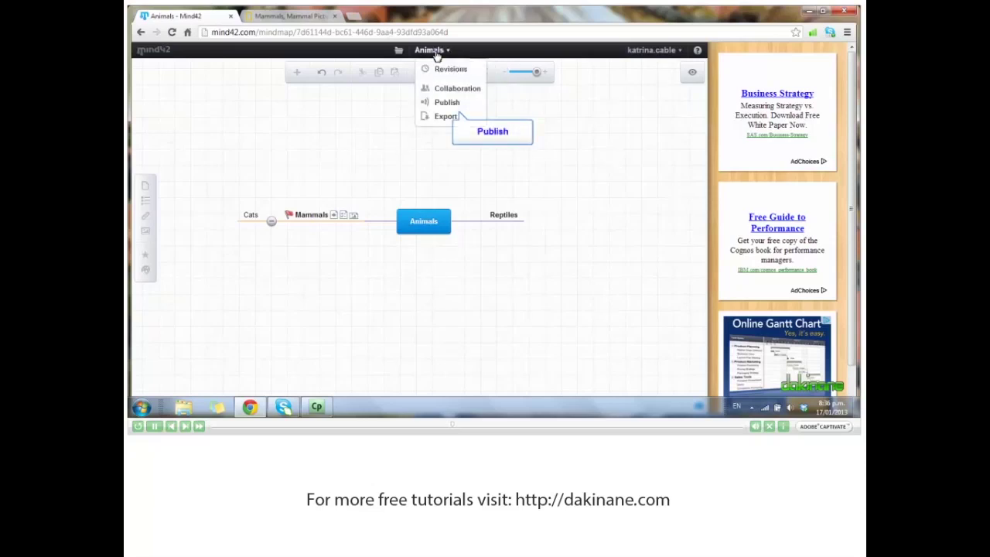
click(446, 106)
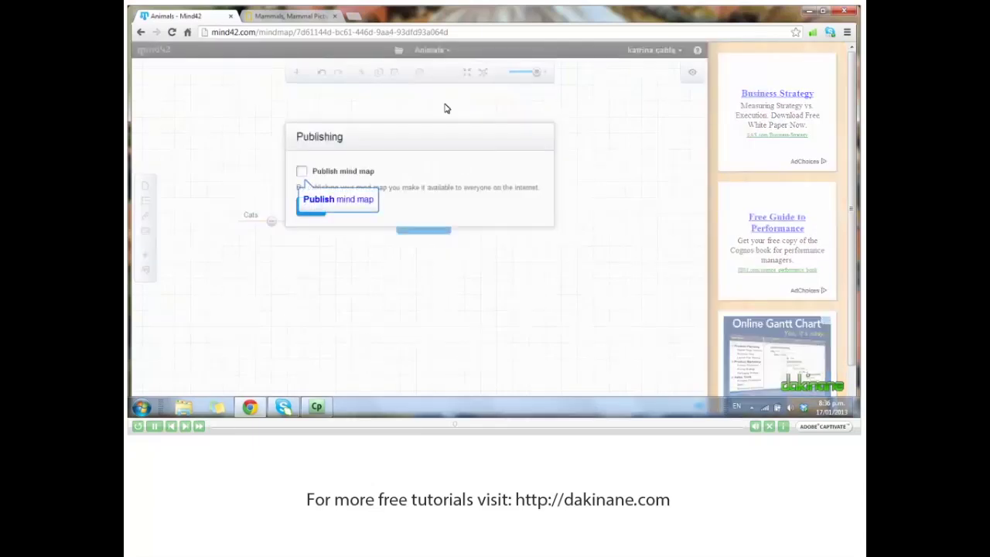
click(301, 171)
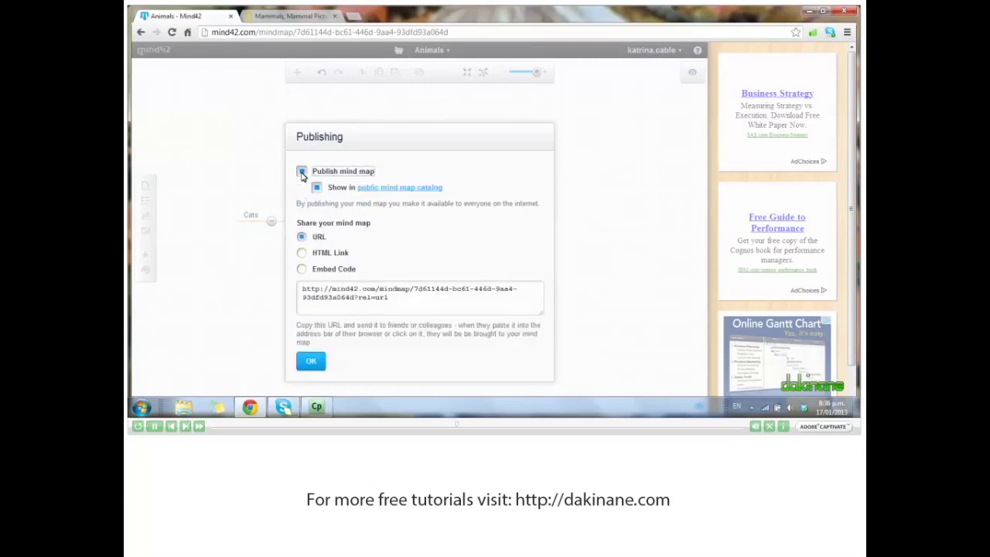
Choose Embed Code as the sharing format, select the entire iframe snippet, and confirm the publishing settings
click(302, 269)
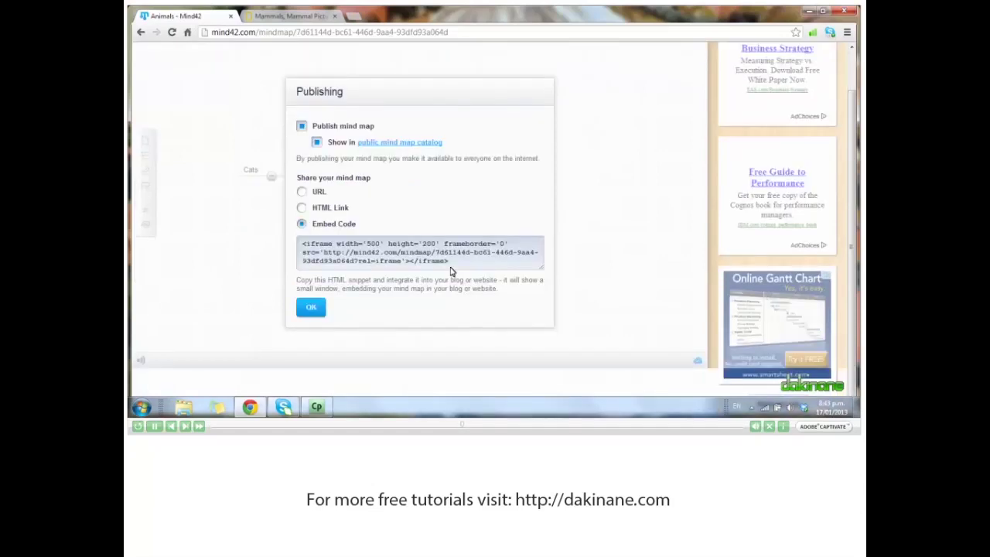
drag(451, 261, 291, 238)
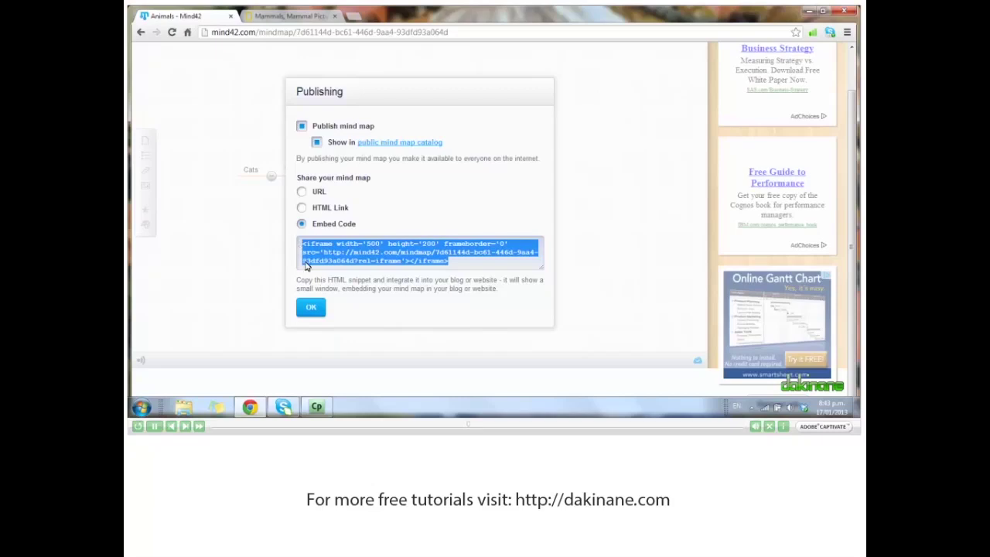
click(311, 309)
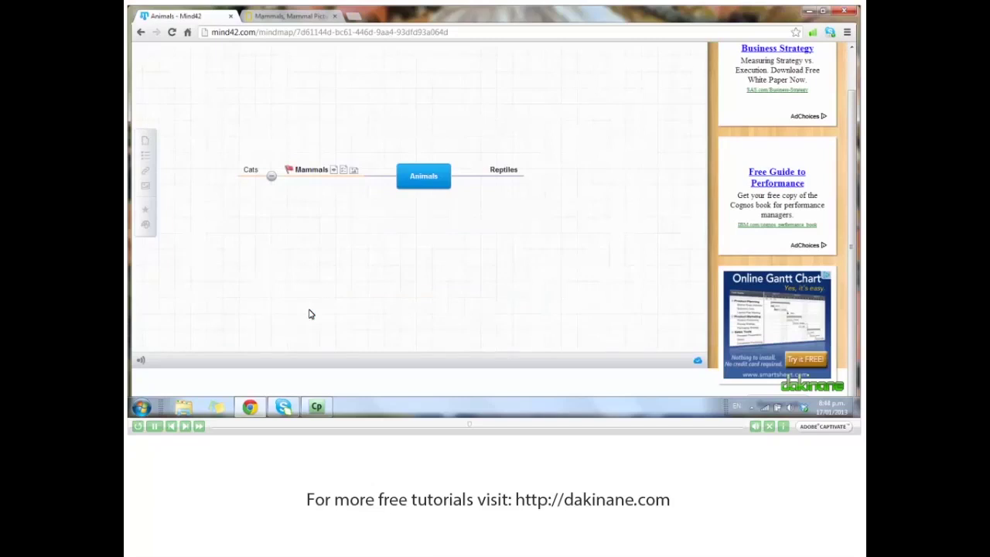